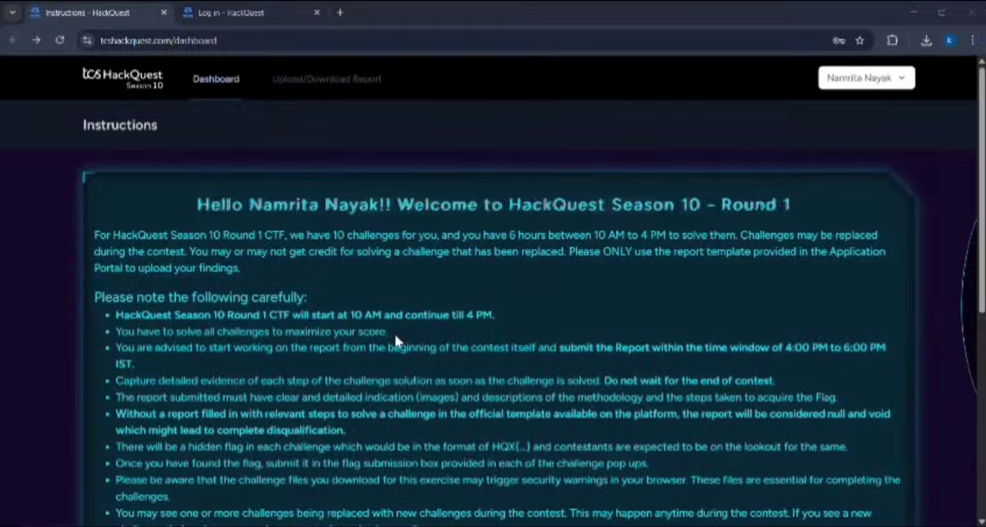
# Scroll through the HackQuest contest instructions and rules.
pyautogui.scroll(-2, 394, 333)
pyautogui.scroll(-3, 394, 333)
pyautogui.scroll(-5, 395, 339)
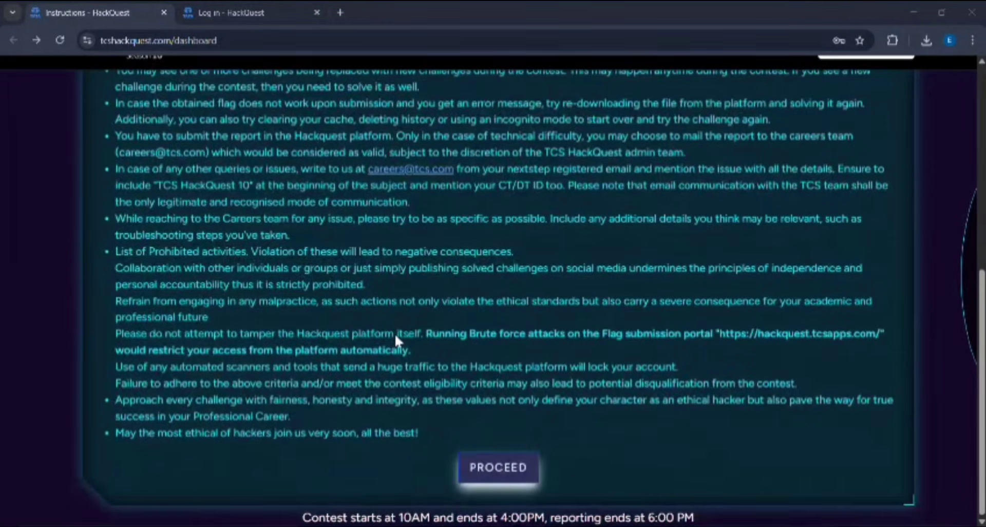
pyautogui.scroll(6, 395, 339)
pyautogui.scroll(2, 395, 334)
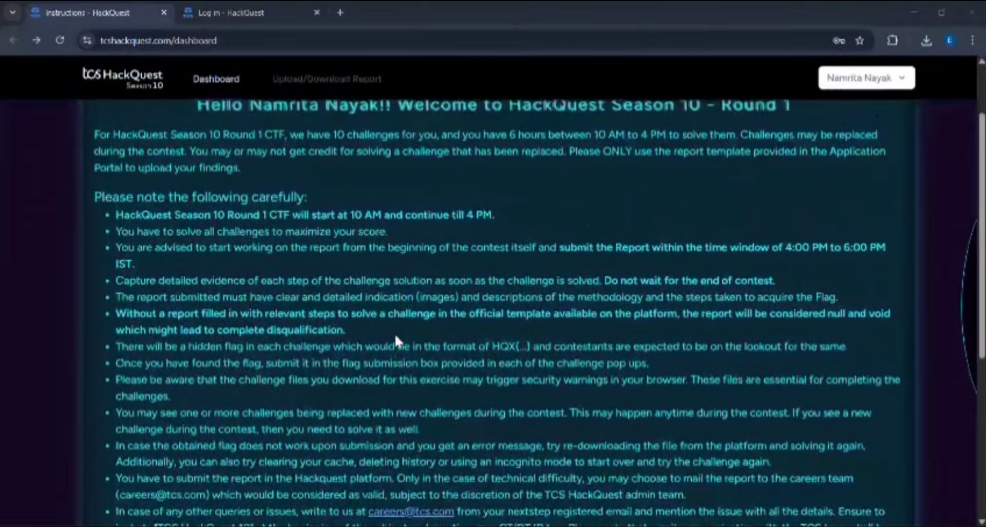
pyautogui.scroll(-5, 394, 334)
pyautogui.scroll(-1, 395, 336)
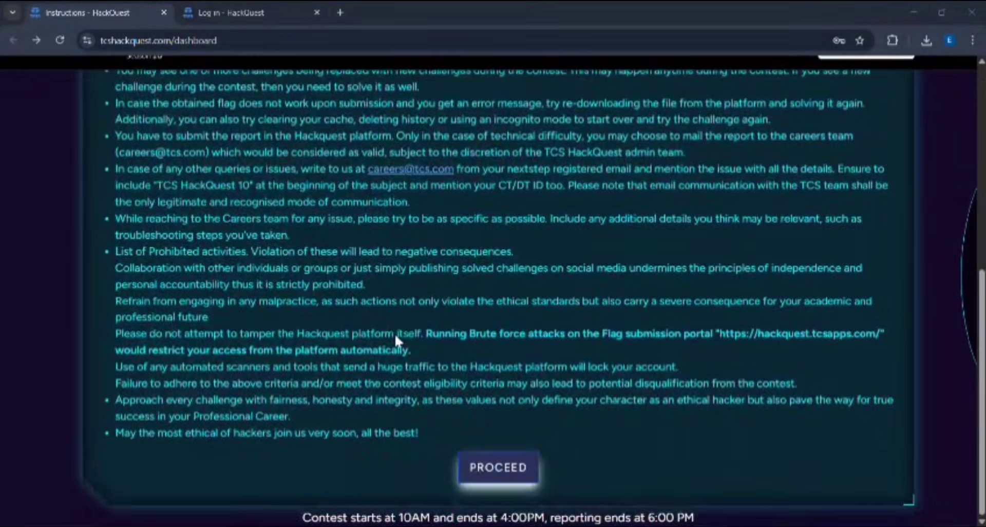
pyautogui.scroll(7, 395, 334)
pyautogui.scroll(-1, 394, 334)
pyautogui.scroll(-2, 395, 334)
pyautogui.scroll(-1, 394, 334)
pyautogui.scroll(3, 394, 334)
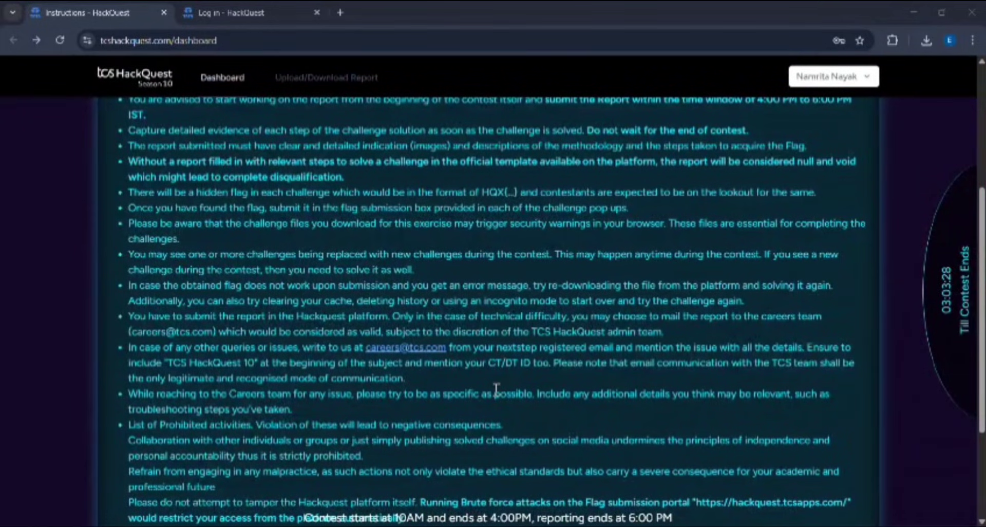
# Highlight the line about including your CT/DT ID and the HQX{...} flag format.
pyautogui.moveTo(480, 362); pyautogui.dragTo(405, 378)
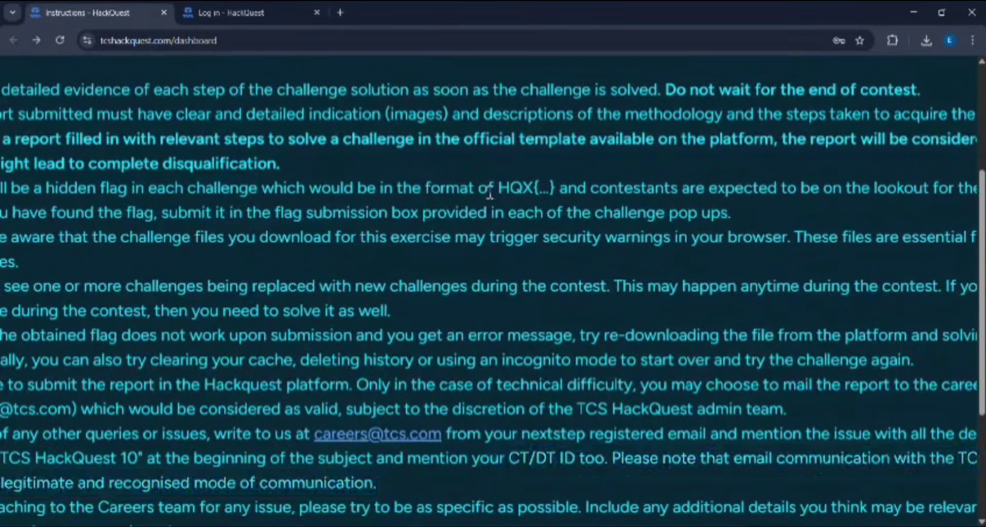
pyautogui.moveTo(487, 189); pyautogui.dragTo(546, 198)
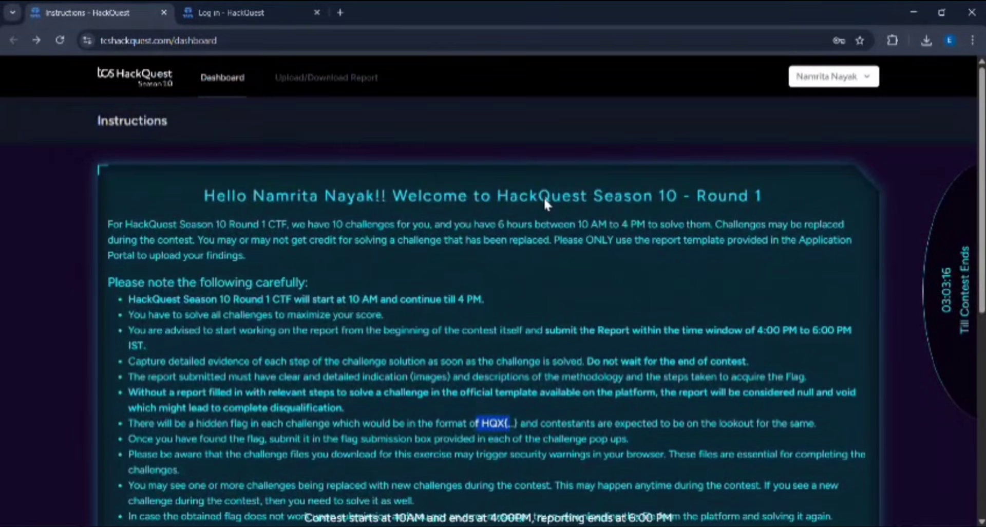
pyautogui.scroll(-3, 544, 200)
pyautogui.scroll(-4, 544, 203)
pyautogui.scroll(2, 544, 203)
pyautogui.scroll(6, 403, 134)
# Go to the report page and open the downloaded HackQuest10_Report .docx template in Word.
pyautogui.click(318, 79)
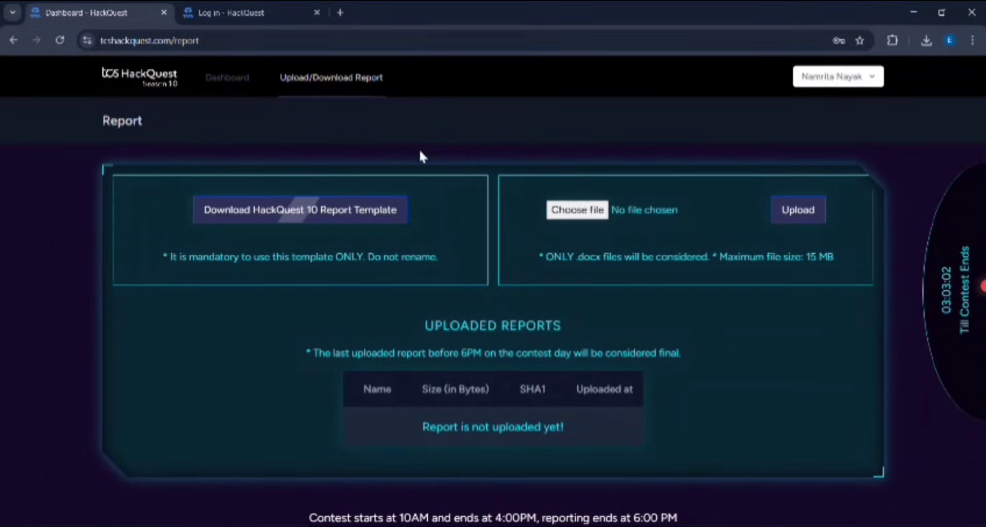
pyautogui.click(927, 44)
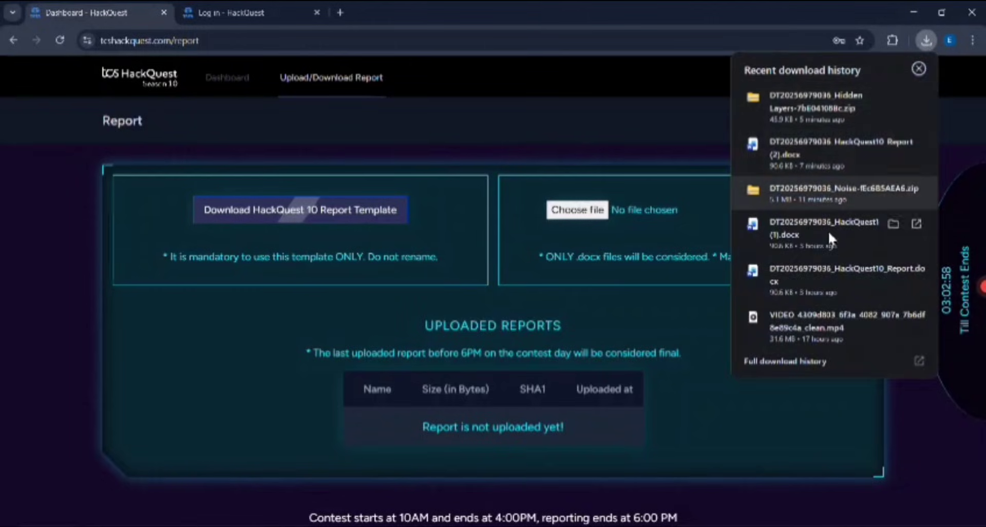
pyautogui.click(824, 280)
pyautogui.scroll(-5, 431, 365)
# Scroll through the template's contest details table and Challenge Title, Flag and Approach sections.
pyautogui.scroll(-1, 429, 212)
pyautogui.keyDown('ctrl'); pyautogui.scroll(1, 279, 179); pyautogui.keyUp('ctrl')
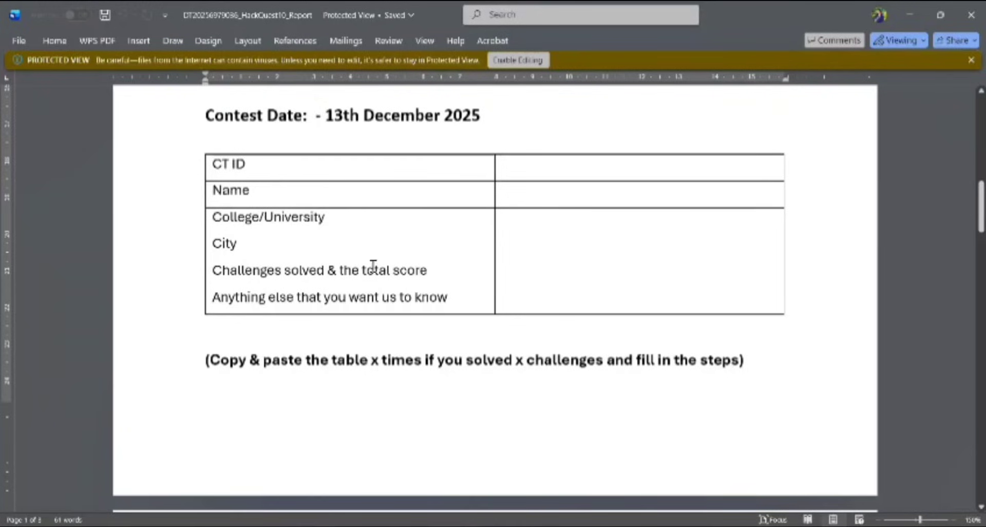
pyautogui.scroll(-4, 354, 282)
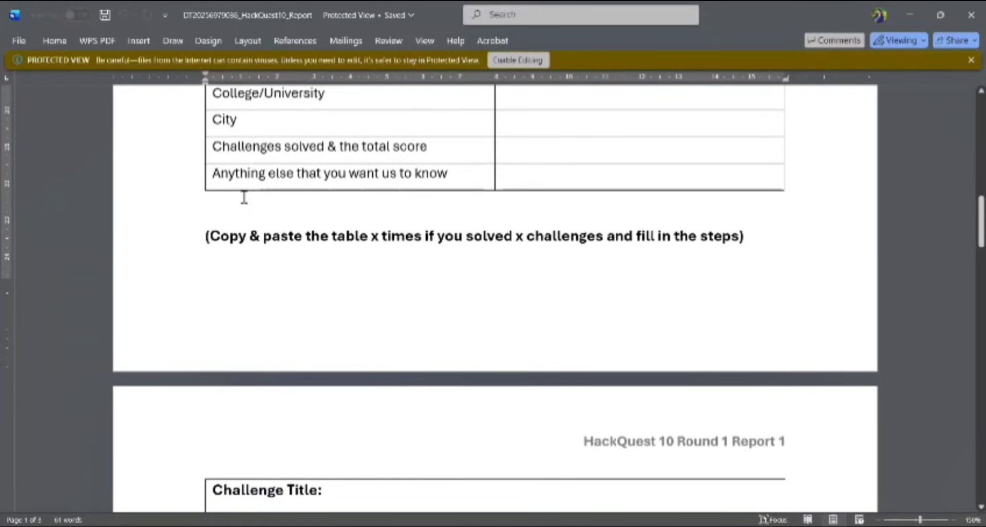
pyautogui.scroll(-8, 422, 199)
pyautogui.scroll(3, 249, 226)
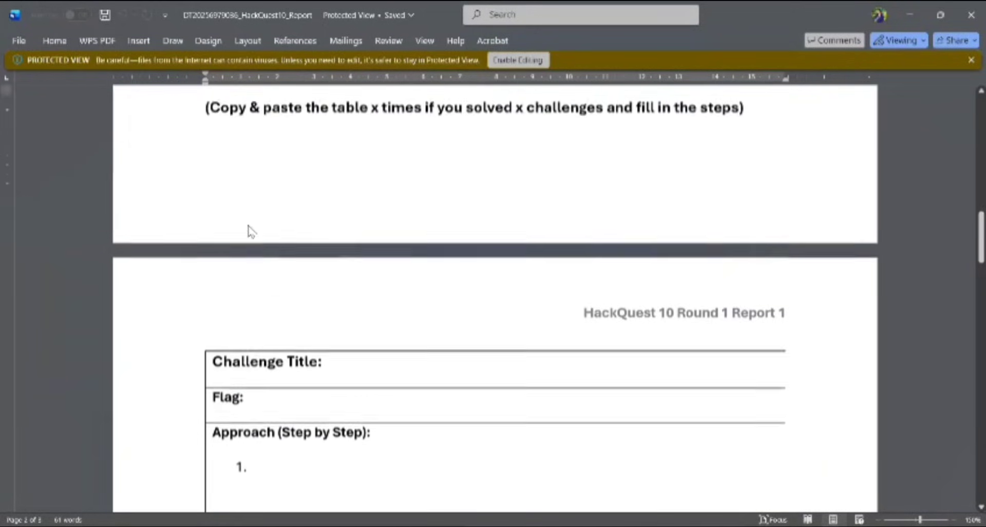
pyautogui.scroll(-3, 248, 226)
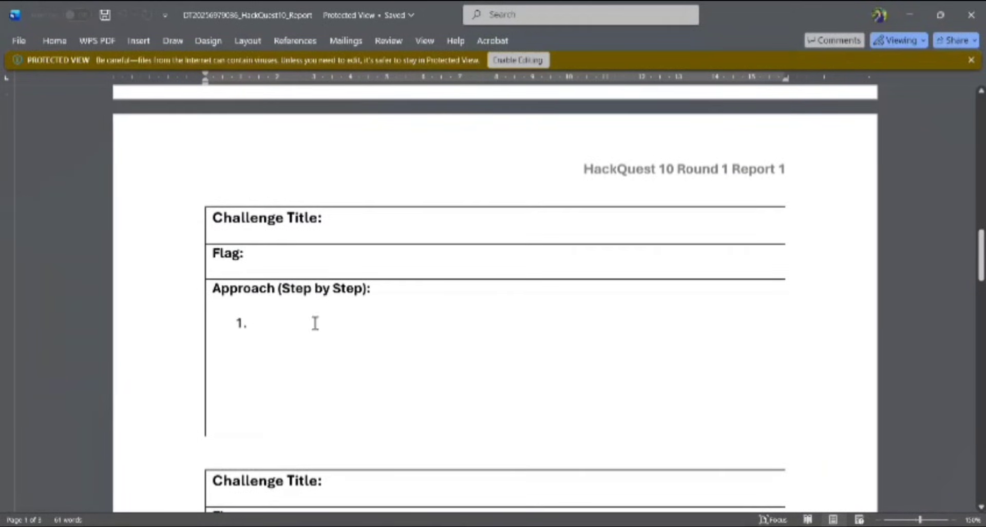
pyautogui.scroll(-2, 315, 323)
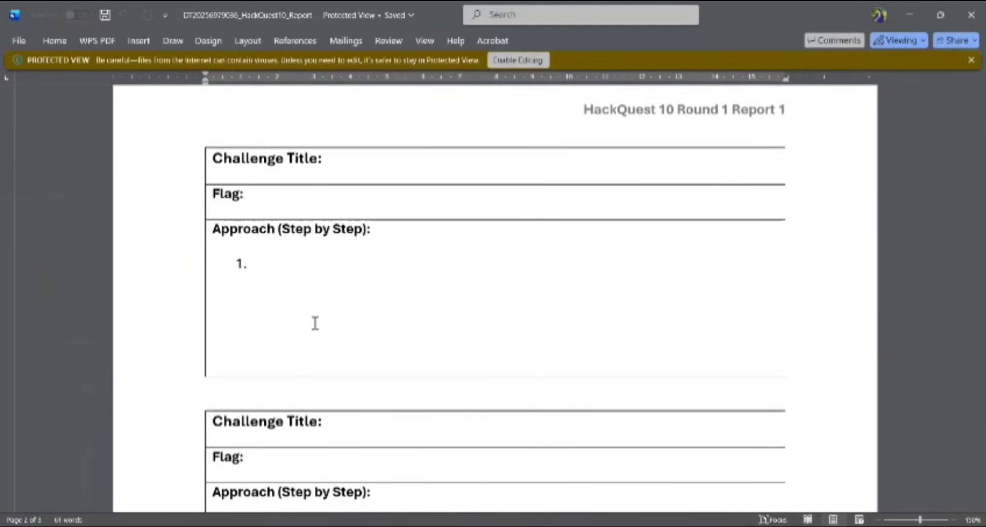
pyautogui.scroll(-1, 383, 276)
pyautogui.scroll(-3, 330, 188)
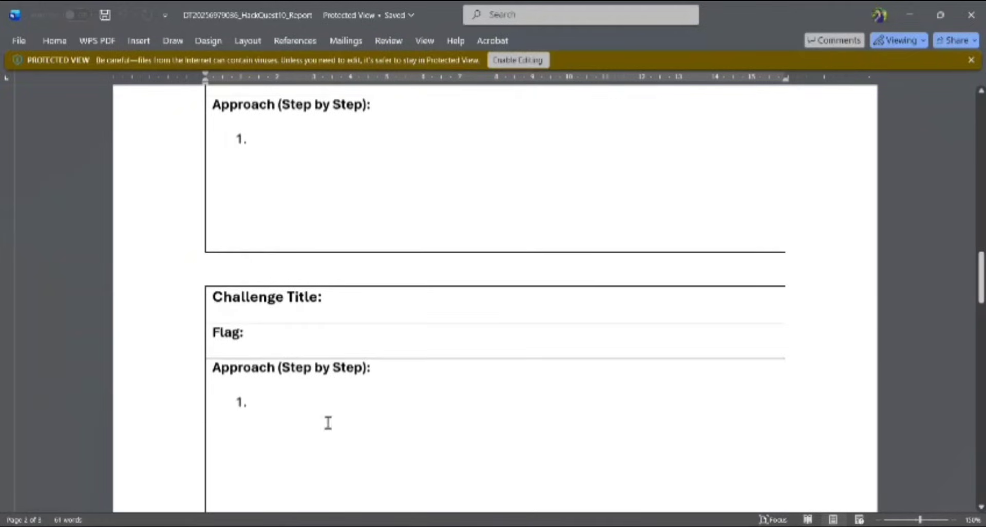
pyautogui.scroll(-3, 424, 377)
pyautogui.scroll(-7, 426, 372)
pyautogui.scroll(6, 426, 372)
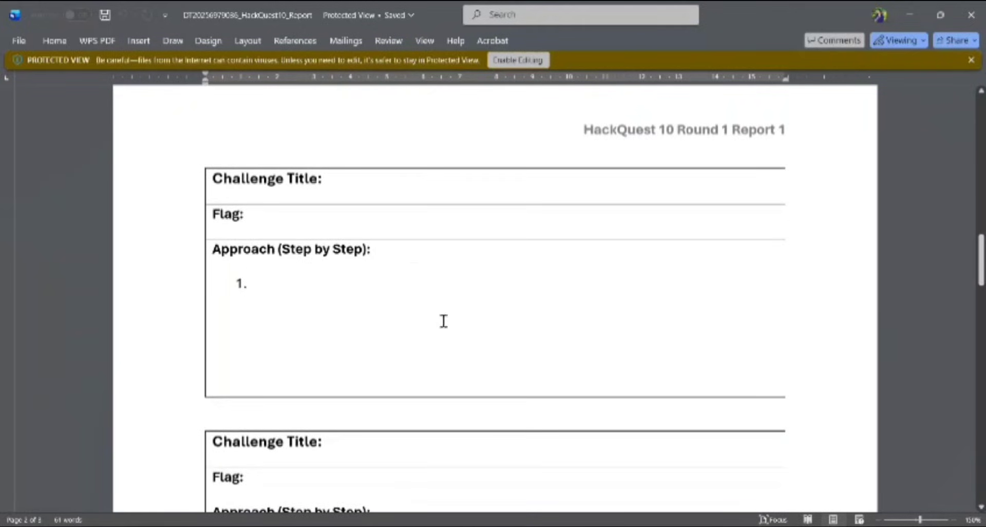
pyautogui.scroll(-4, 442, 321)
pyautogui.scroll(-2, 444, 321)
pyautogui.scroll(-8, 423, 262)
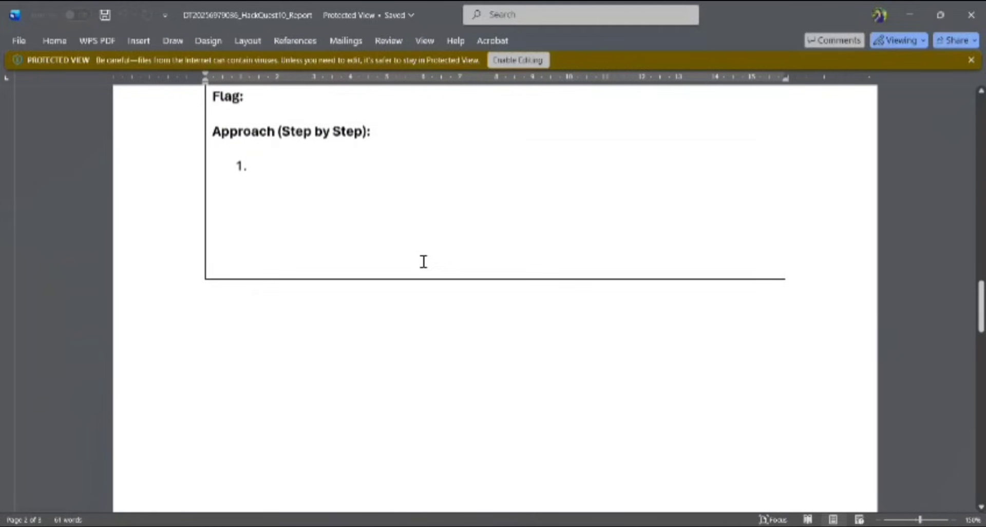
pyautogui.scroll(5, 423, 261)
pyautogui.scroll(5, 424, 262)
pyautogui.scroll(5, 424, 261)
pyautogui.scroll(-1, 424, 262)
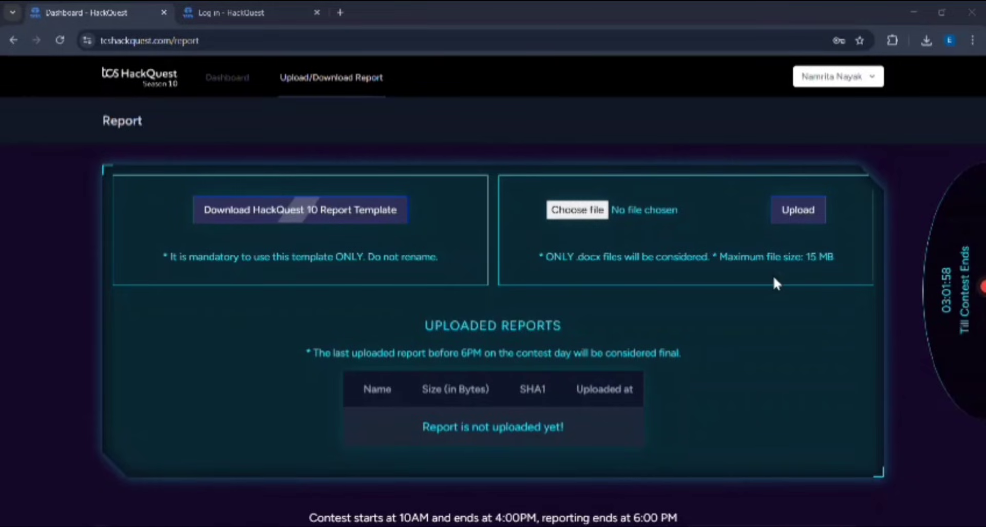
# Highlight the 15 MB upload size limit on the report page.
pyautogui.moveTo(806, 257); pyautogui.dragTo(832, 257)
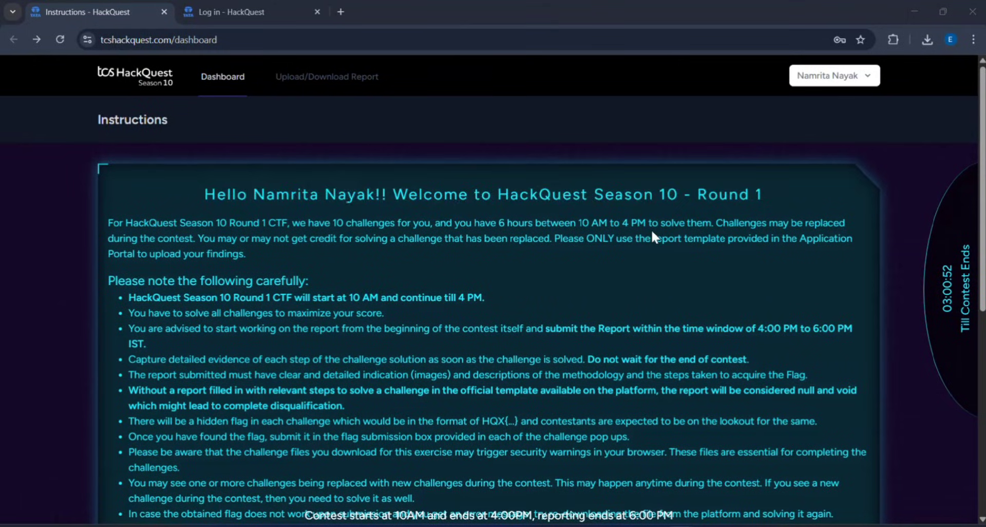
# Proceed from the instructions to the challenge grid and open the Hidden Layers challenge.
pyautogui.scroll(-2, 651, 229)
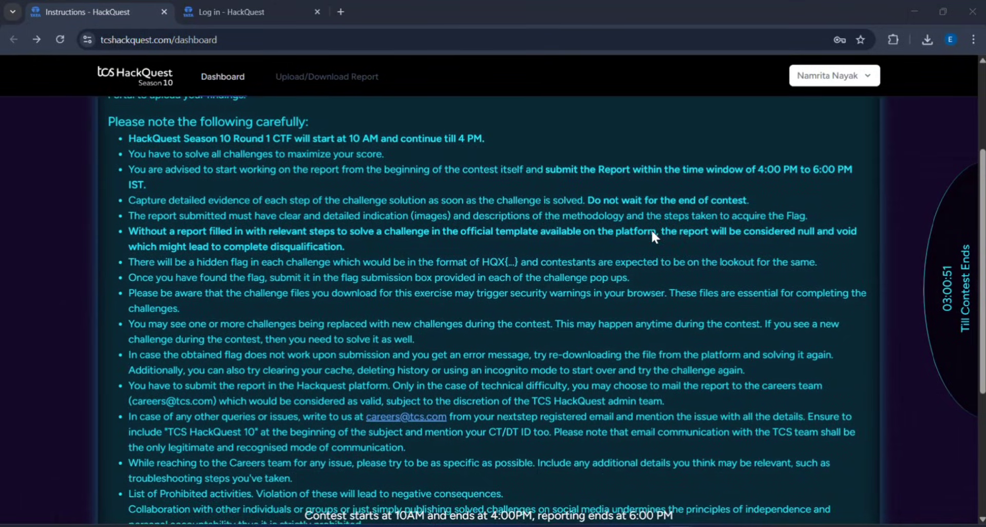
pyautogui.scroll(-2, 651, 229)
pyautogui.scroll(-2, 651, 228)
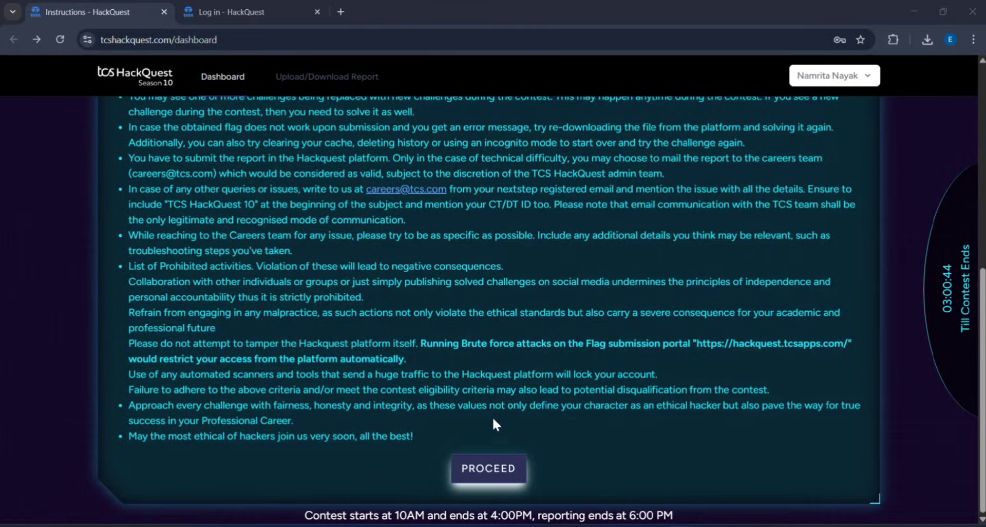
pyautogui.click(489, 468)
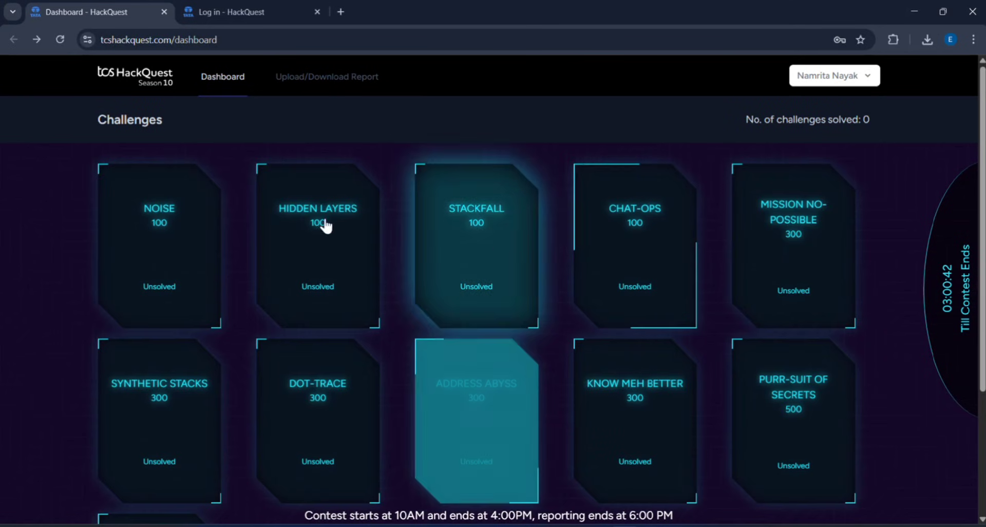
pyautogui.scroll(-3, 396, 372)
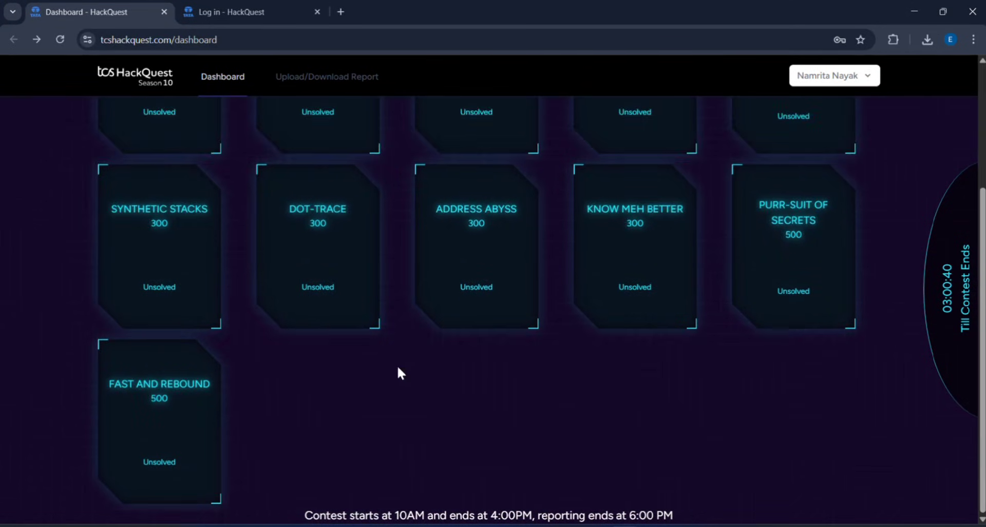
pyautogui.scroll(3, 400, 373)
pyautogui.scroll(-1, 398, 373)
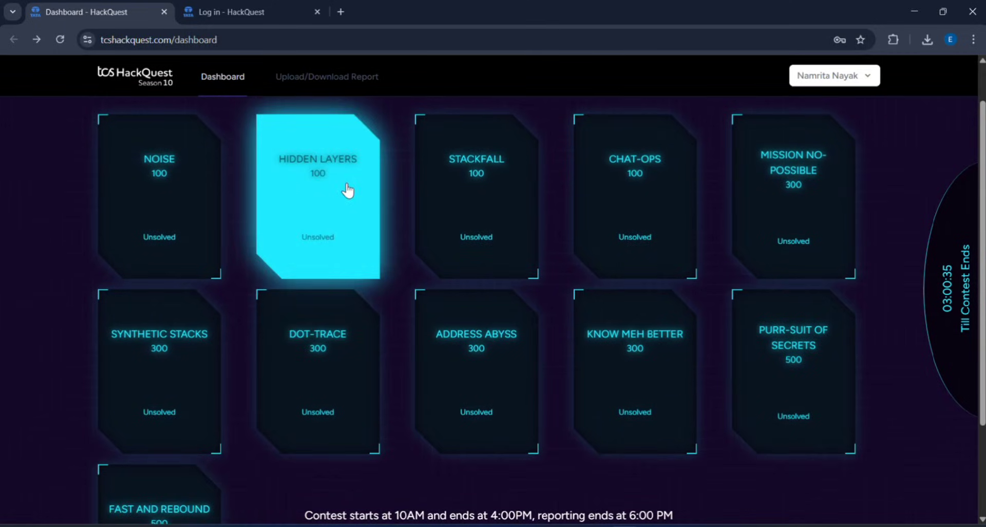
pyautogui.click(347, 189)
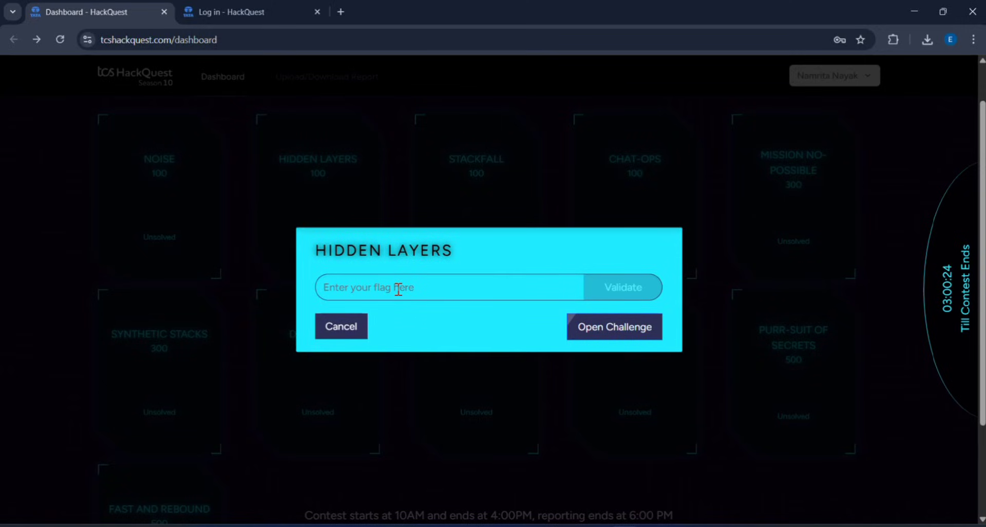
# Open the Hidden Layers challenge page, download its file, and open the downloaded zip.
pyautogui.click(625, 331)
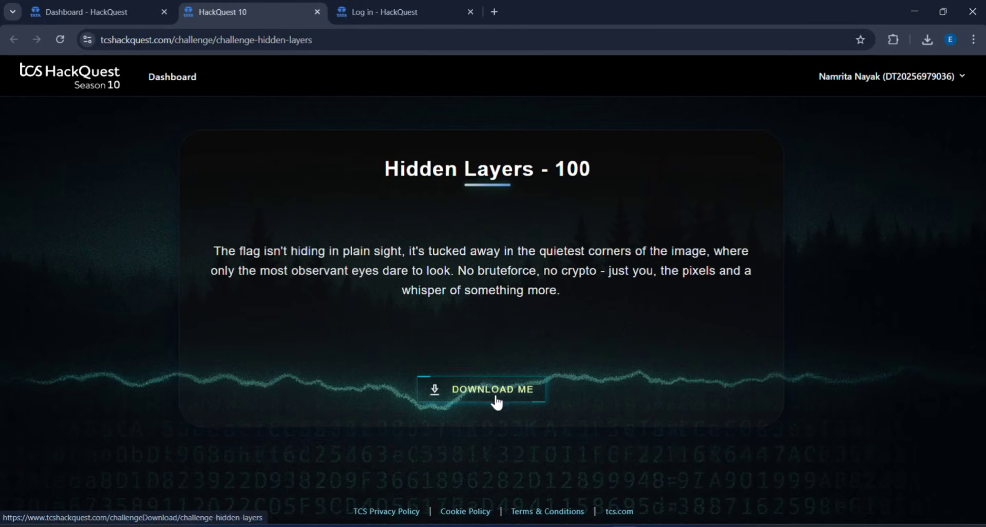
pyautogui.click(930, 36)
pyautogui.click(859, 91)
# View image_7bE04108Bc.png in Photos, zooming in, panning up, then zooming back out.
pyautogui.doubleClick(326, 113)
pyautogui.scroll(2, 460, 198)
pyautogui.scroll(1, 461, 197)
pyautogui.scroll(1, 461, 198)
pyautogui.scroll(1, 462, 203)
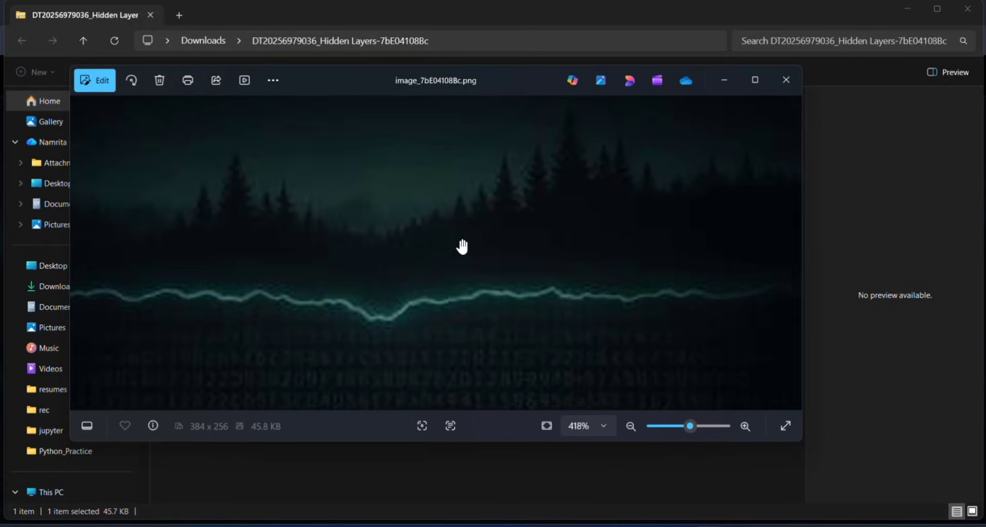
pyautogui.moveTo(462, 245); pyautogui.dragTo(462, 141)
pyautogui.scroll(-2, 447, 293)
pyautogui.scroll(-1, 447, 292)
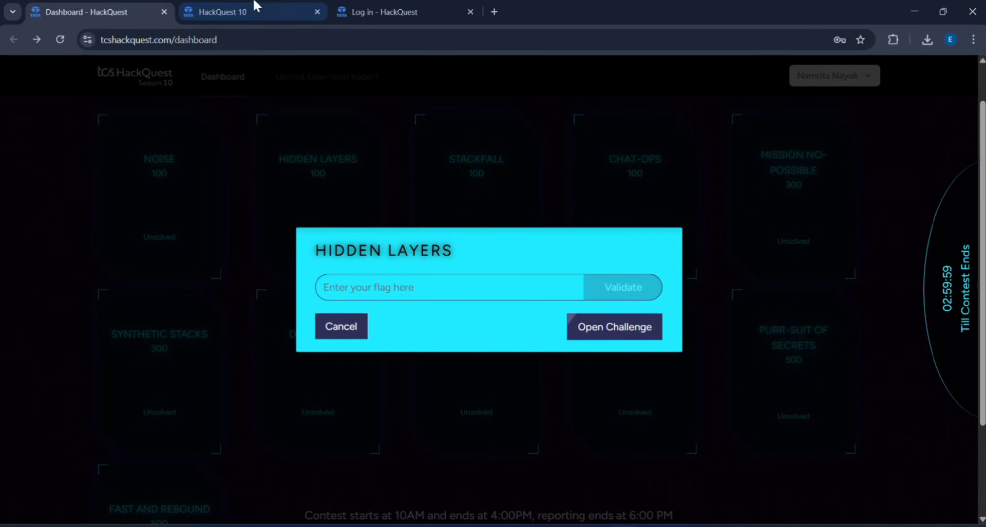
# Switch back to the HackQuest 10 tab showing the Hidden Layers challenge.
pyautogui.click(253, 7)
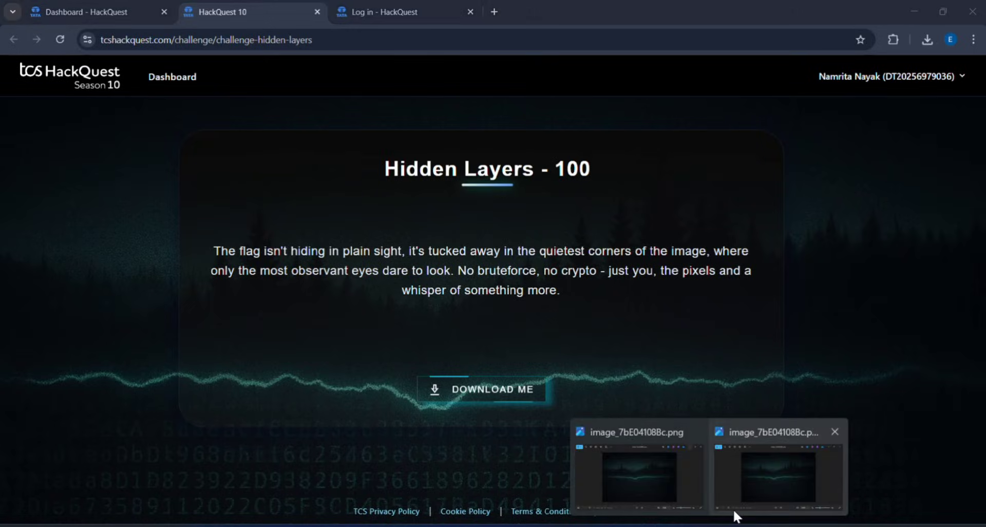
# Bring the Photos image viewer forward again, then close it.
pyautogui.click(733, 510)
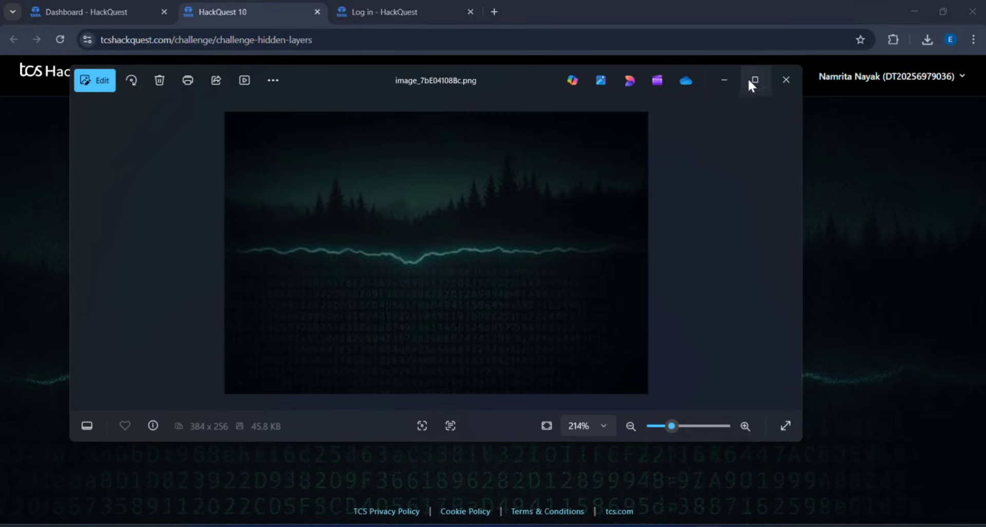
pyautogui.click(724, 80)
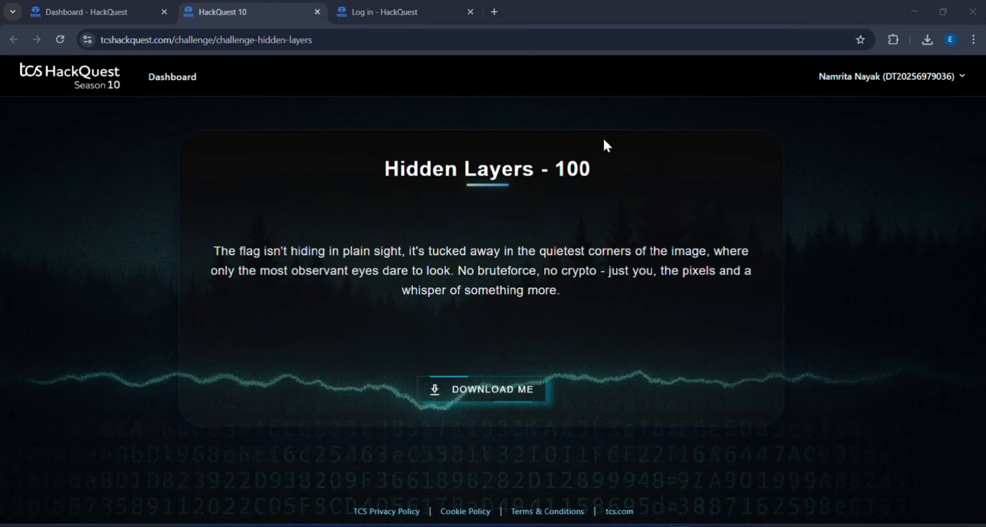